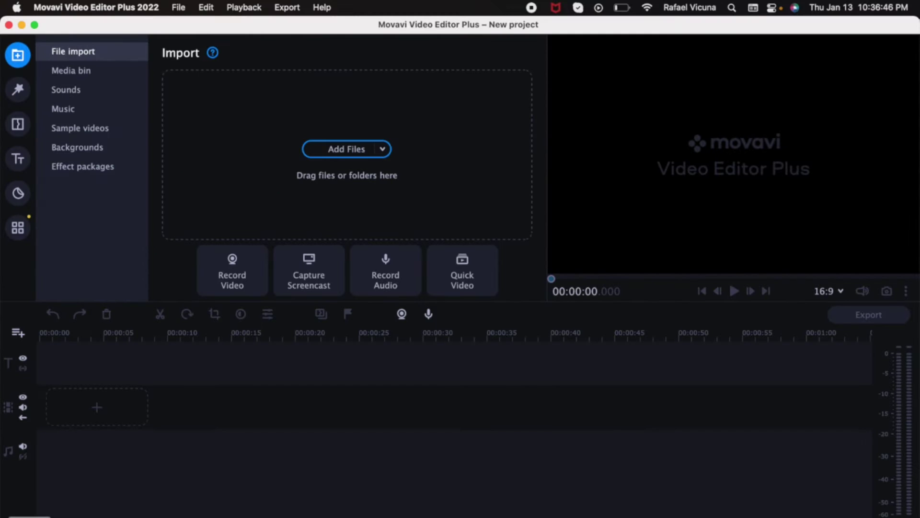
Step: Import 'your original video.mp4' and 'your camera effect.mp4' from the camera example folder into Movavi
key(super+Tab)
drag(764, 353, 743, 354)
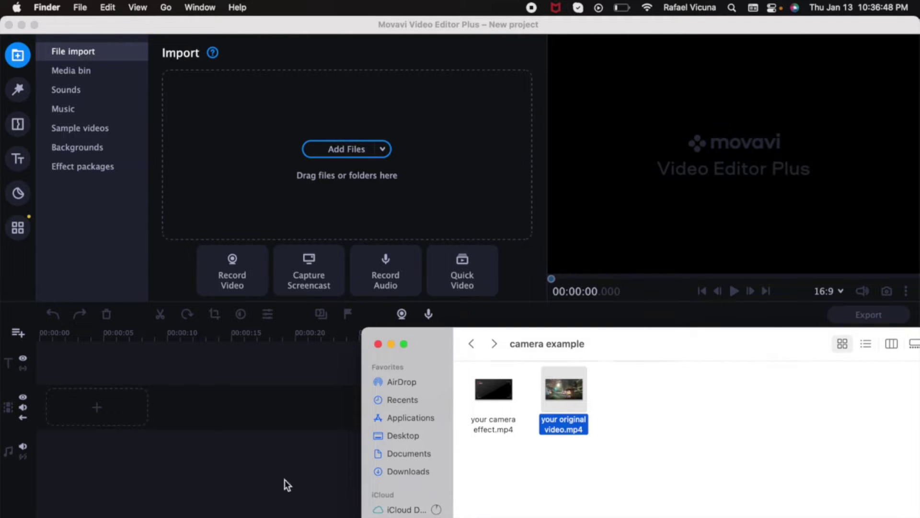
click(759, 408)
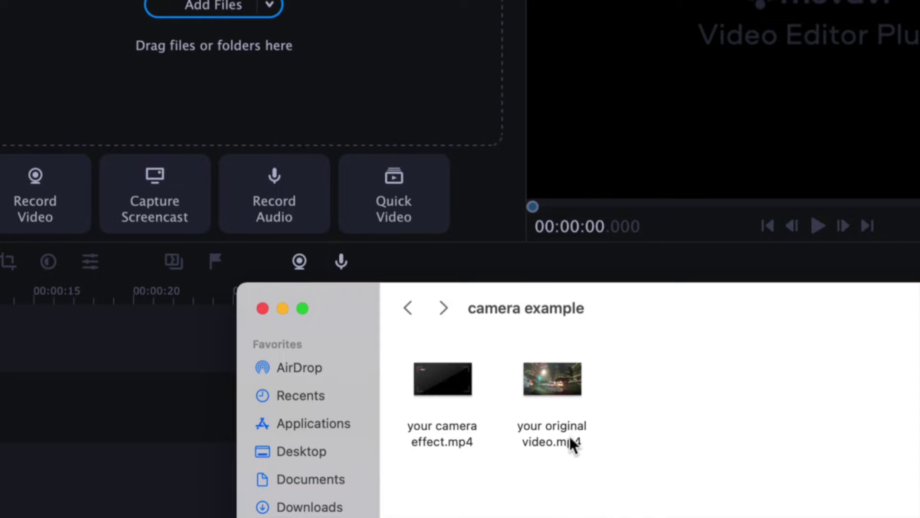
click(578, 421)
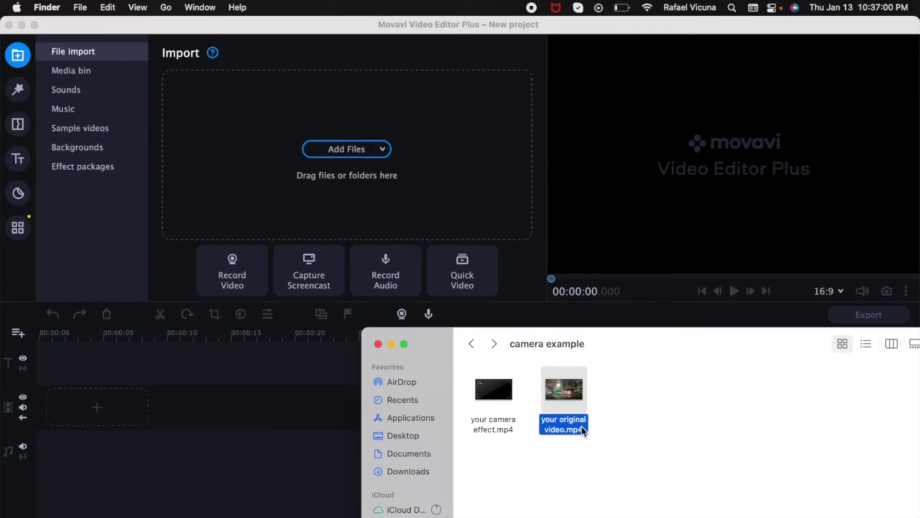
drag(674, 419, 402, 428)
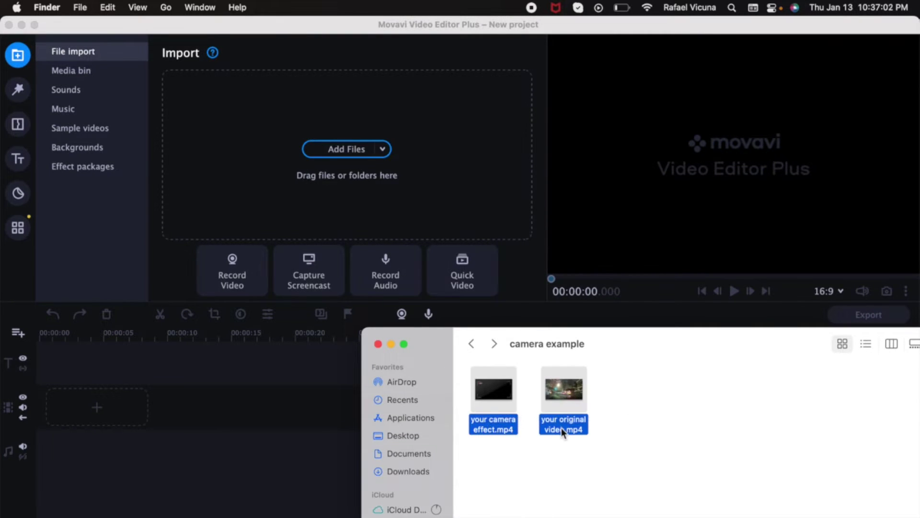
drag(562, 427, 329, 128)
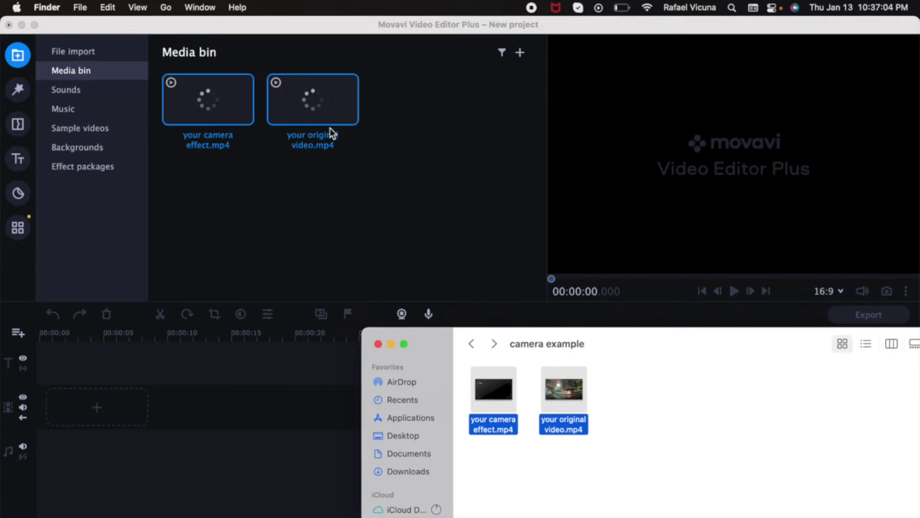
drag(648, 353, 614, 243)
click(637, 297)
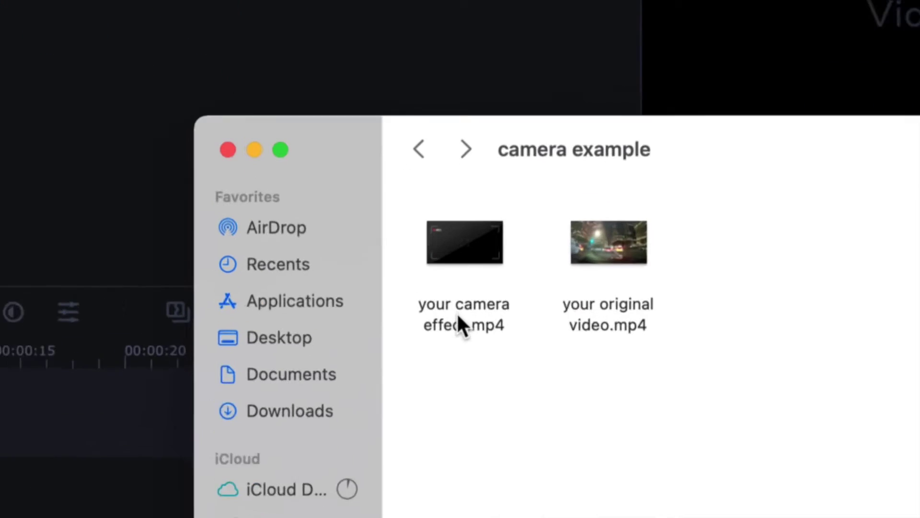
click(459, 317)
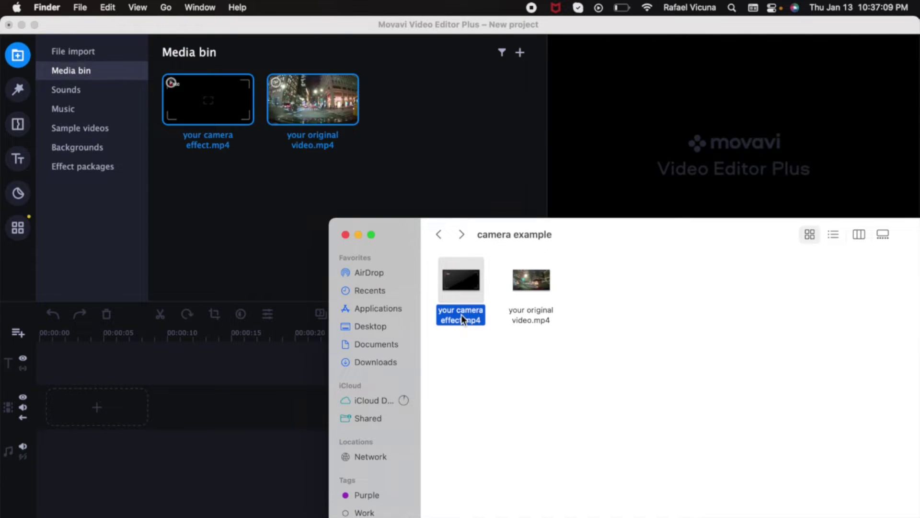
double_click(462, 314)
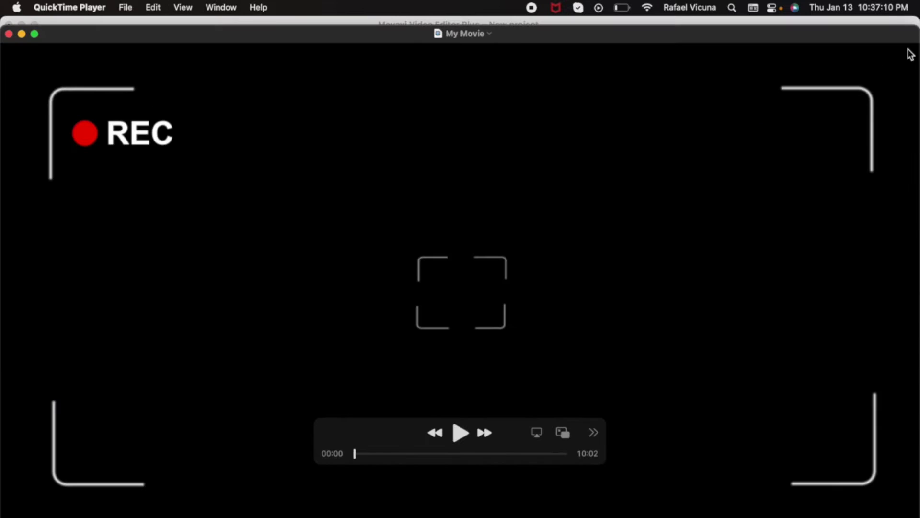
click(460, 432)
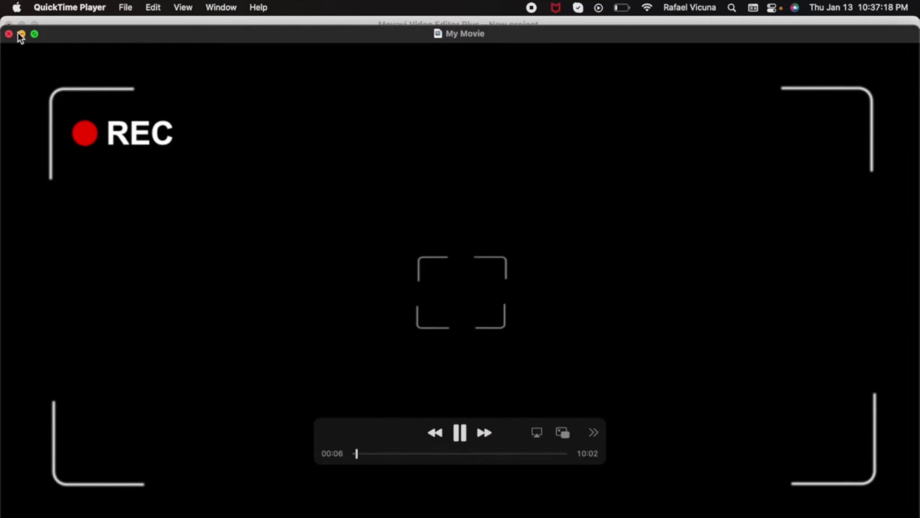
click(8, 33)
click(463, 315)
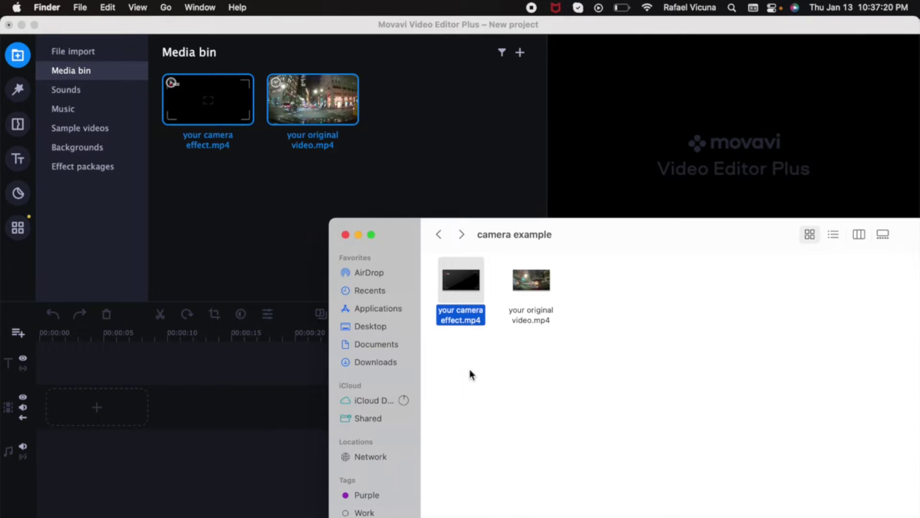
click(499, 421)
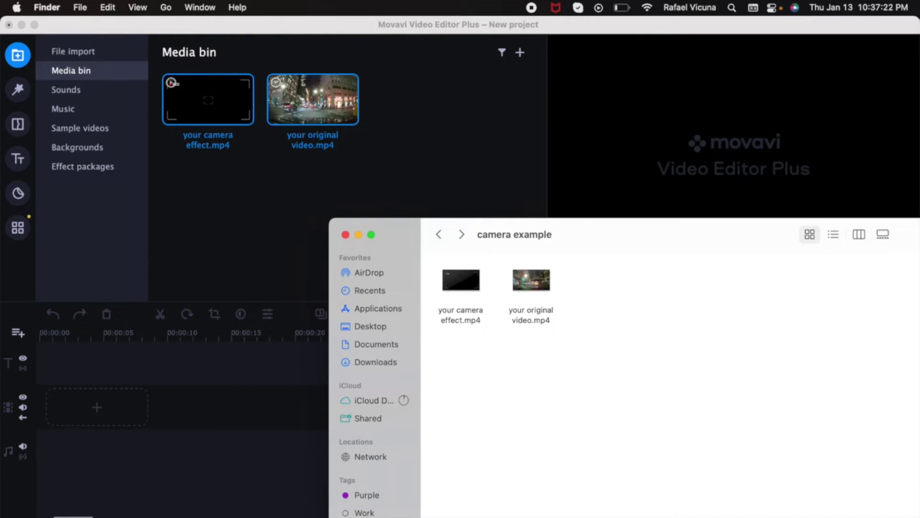
key(super+Tab)
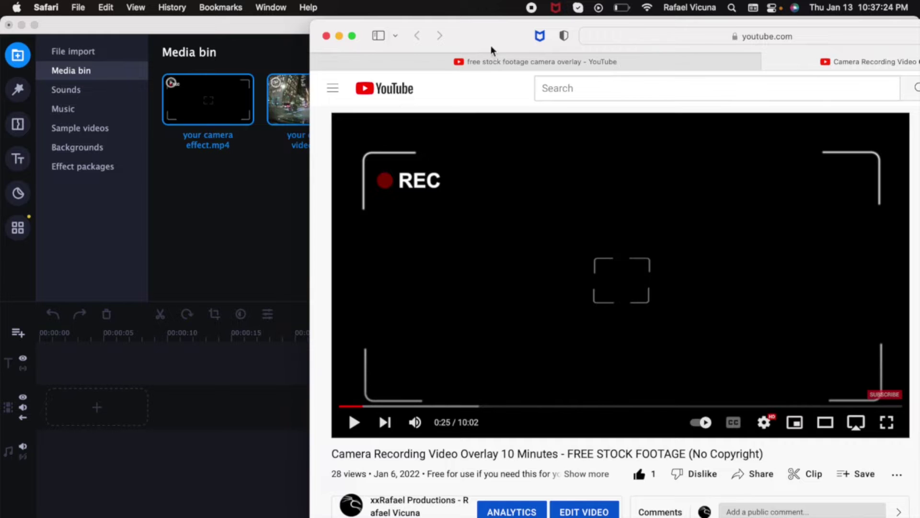
Step: Play the YouTube camera-overlay video briefly, then pause it
scroll(606, 326, down, 2)
click(522, 302)
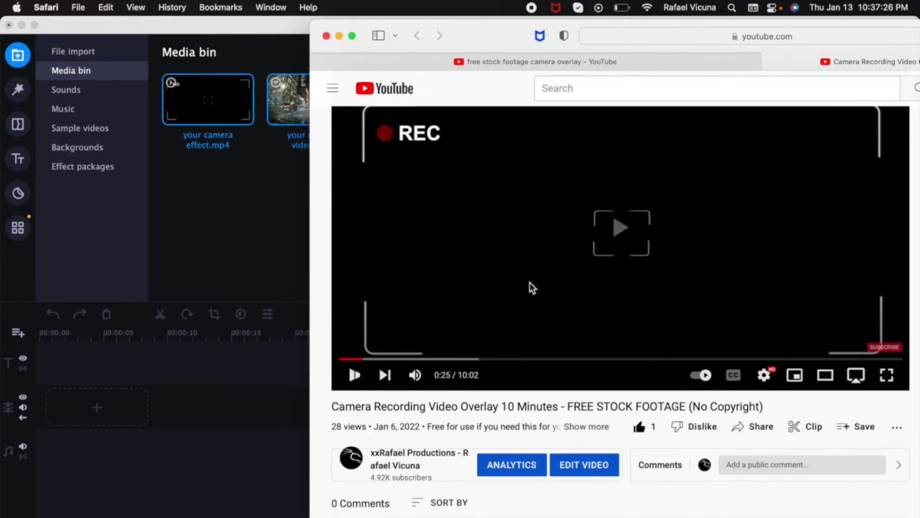
click(597, 270)
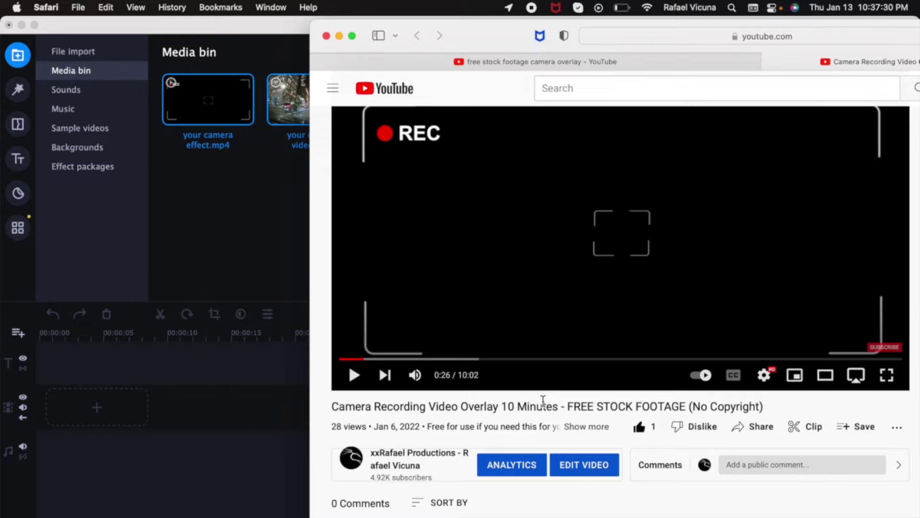
scroll(570, 401, up, 2)
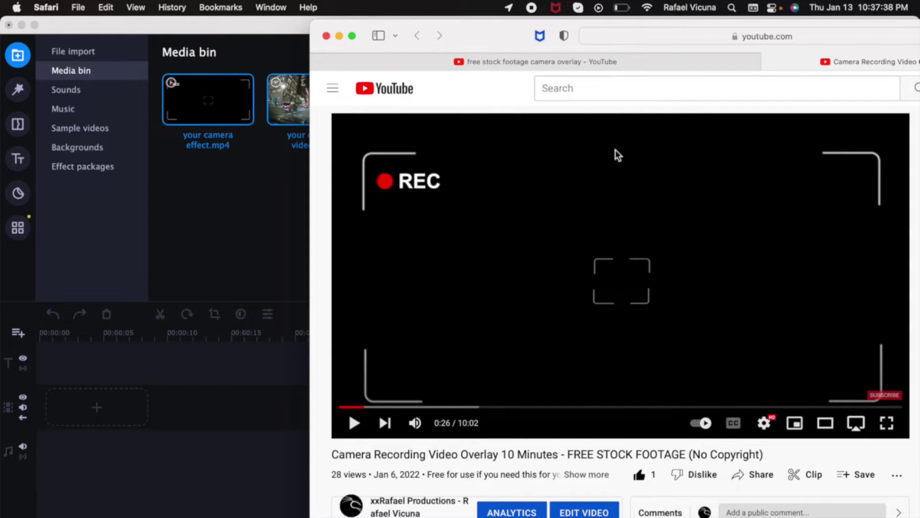
Step: Look over the camera overlay search results, then return to the video page and Movavi
click(512, 62)
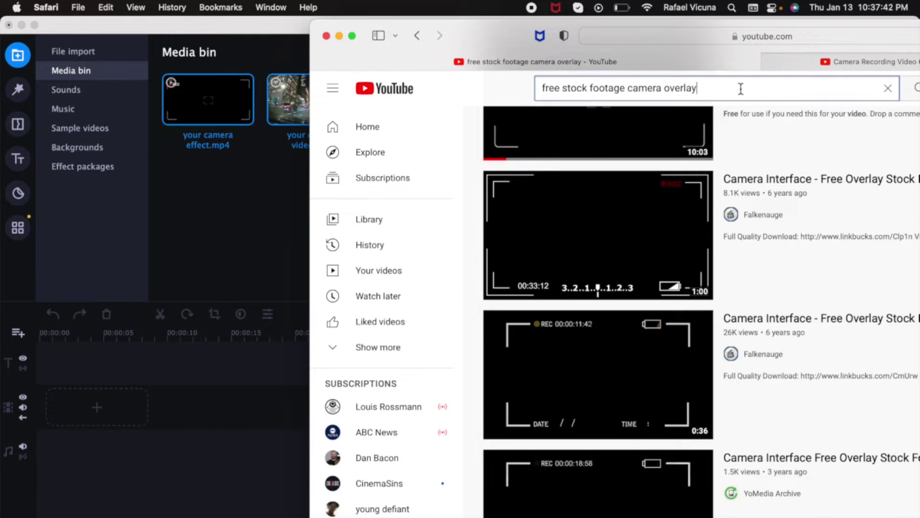
drag(741, 88, 538, 89)
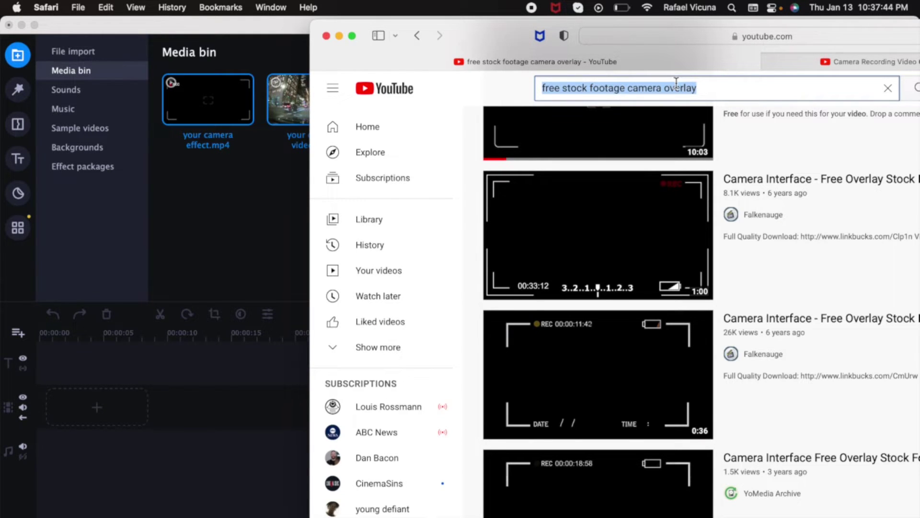
click(696, 86)
scroll(692, 262, up, 3)
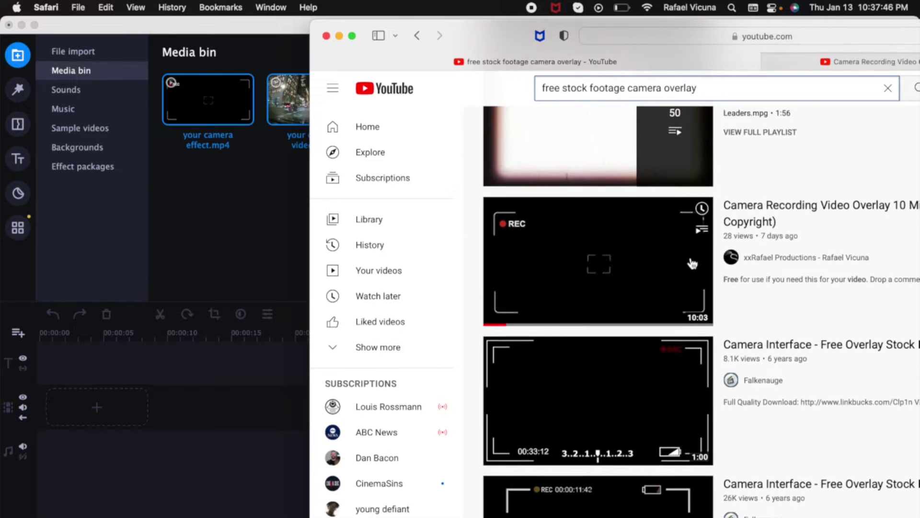
scroll(694, 263, down, 5)
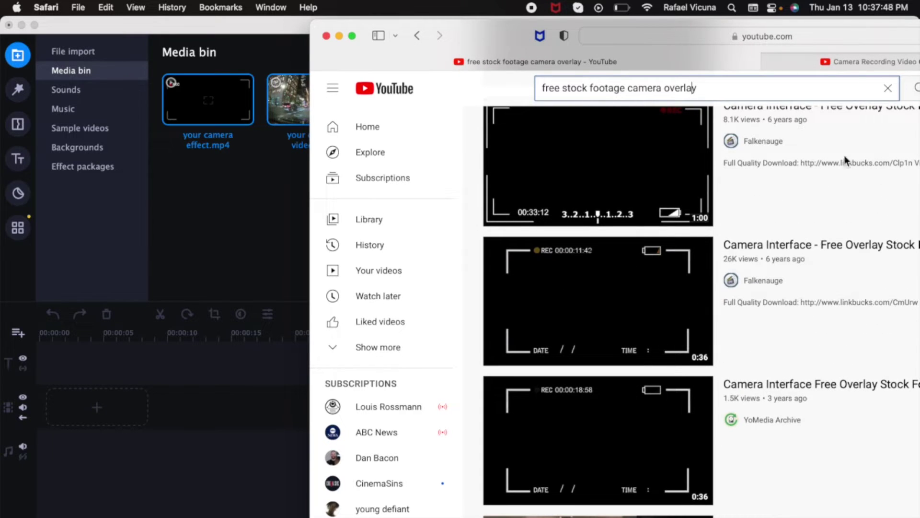
click(859, 68)
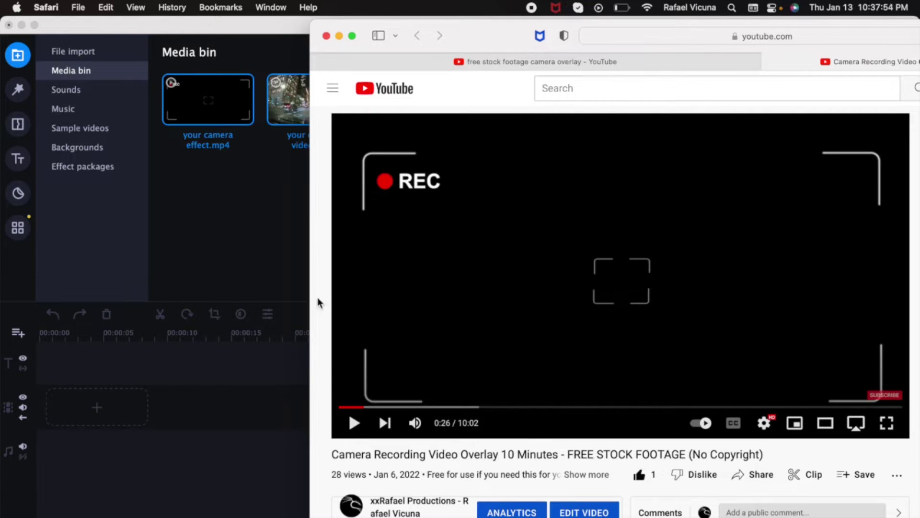
click(297, 467)
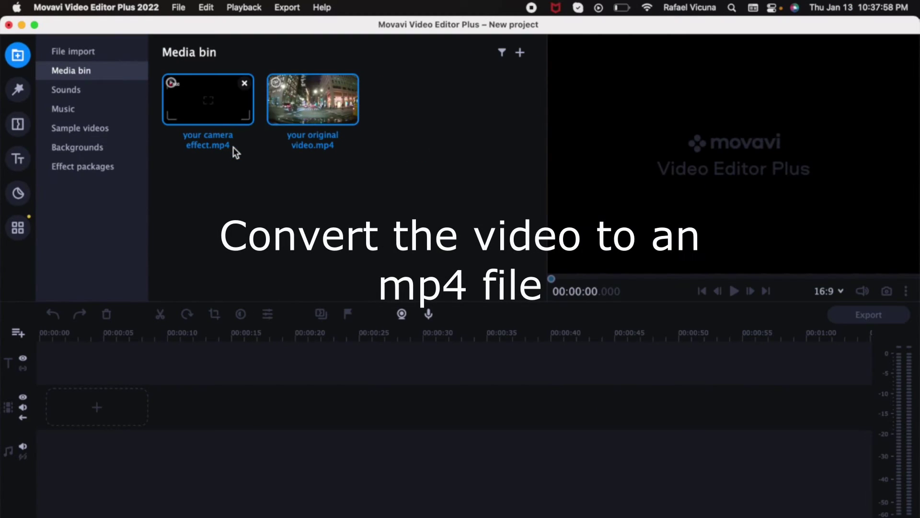
Step: Place 'your original video.mp4' on the timeline and 'your camera effect.mp4' on a new video track above it
click(330, 209)
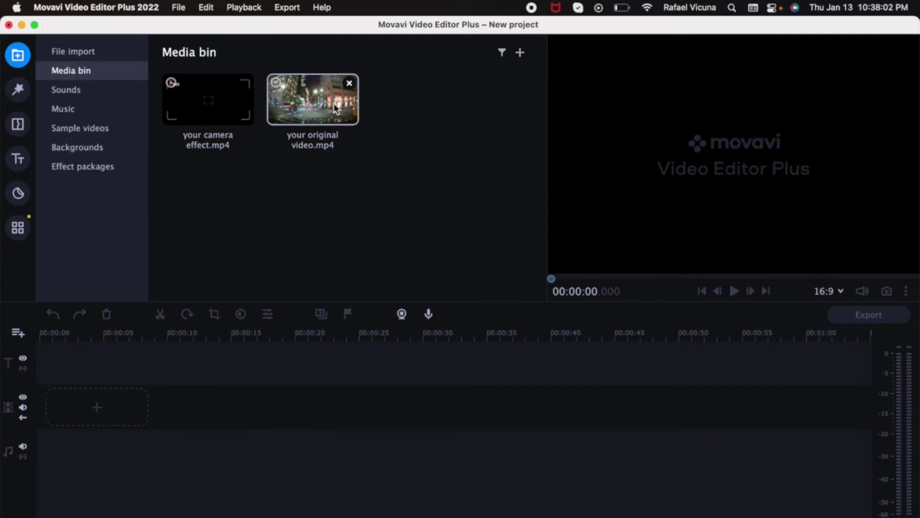
drag(338, 102, 66, 406)
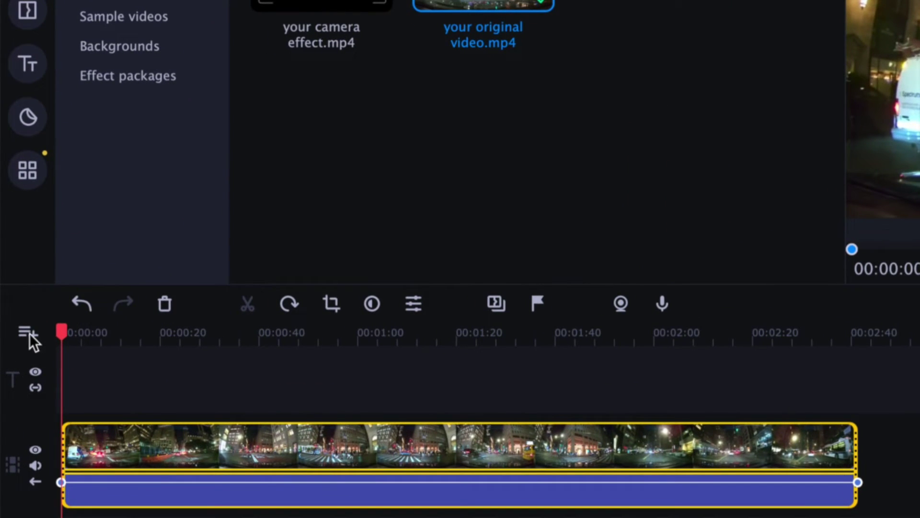
click(29, 333)
click(91, 366)
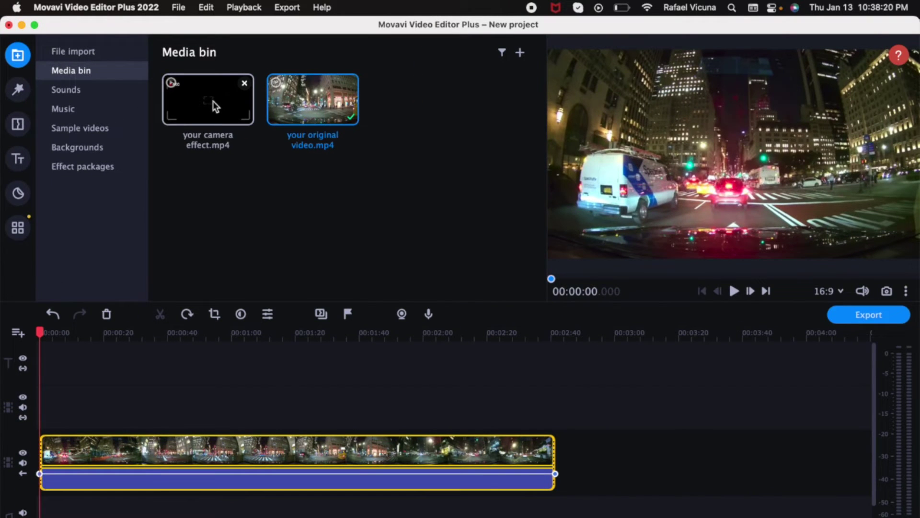
drag(214, 99, 43, 400)
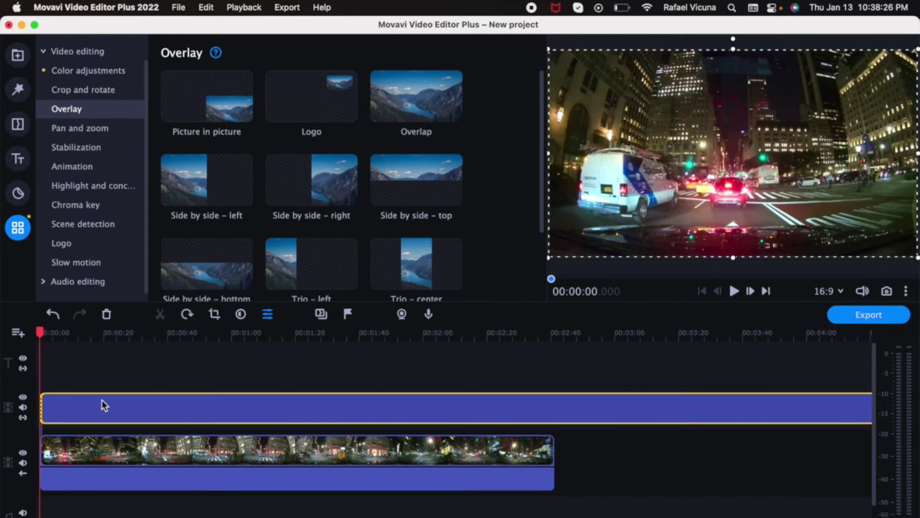
click(504, 403)
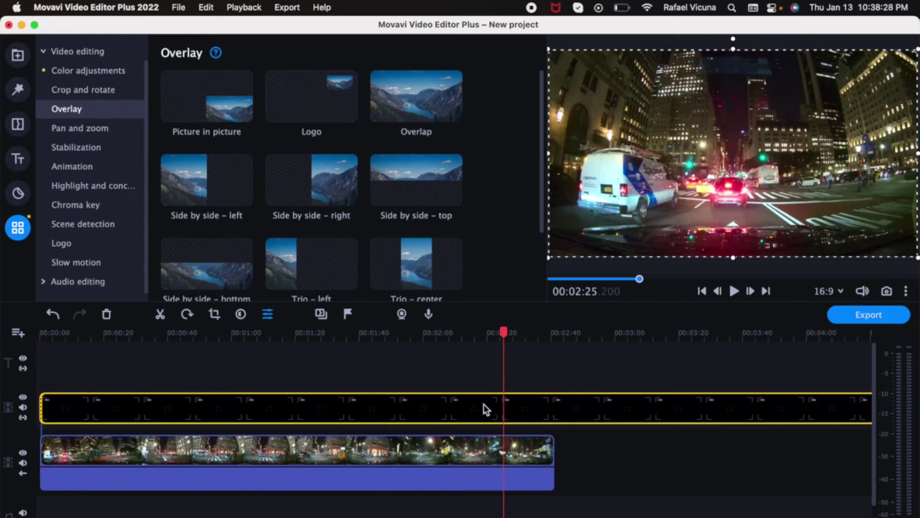
Step: Split the camera overlay clip at 00:02:41 and delete the leftover piece beyond the footage
click(436, 410)
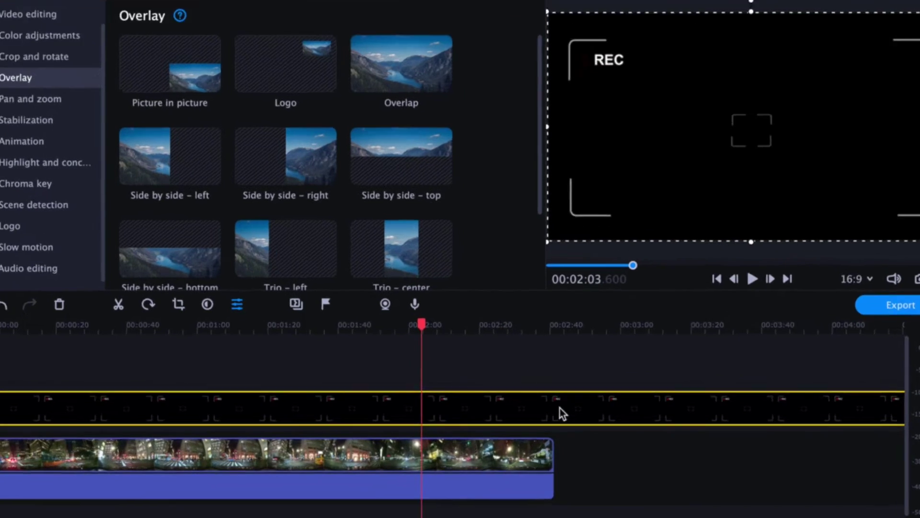
click(551, 386)
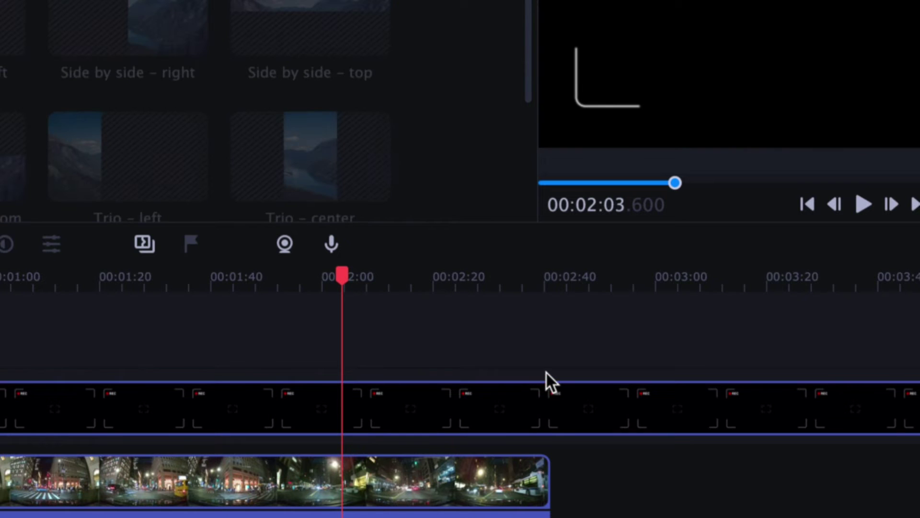
click(548, 400)
click(549, 285)
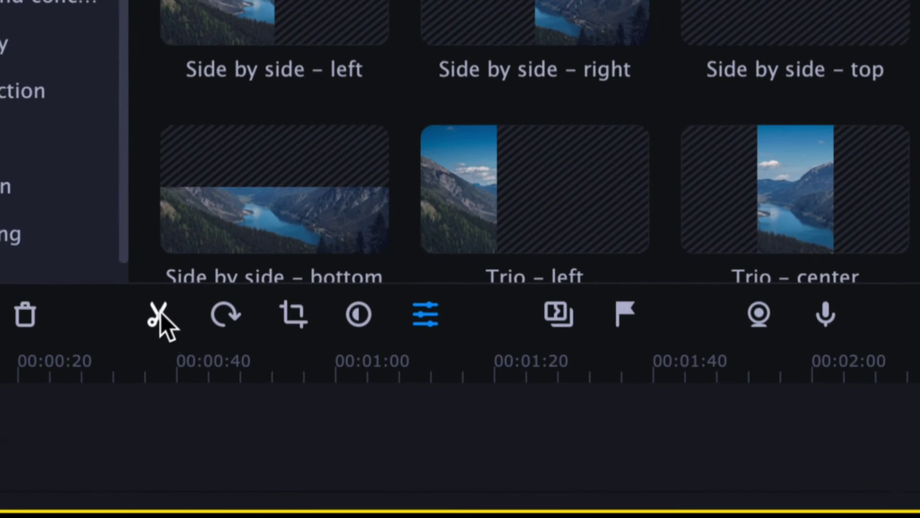
click(162, 314)
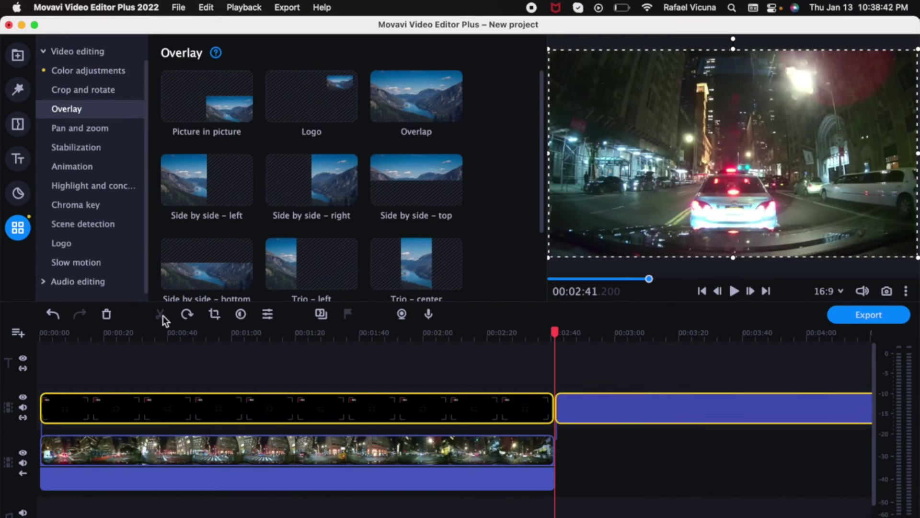
click(613, 413)
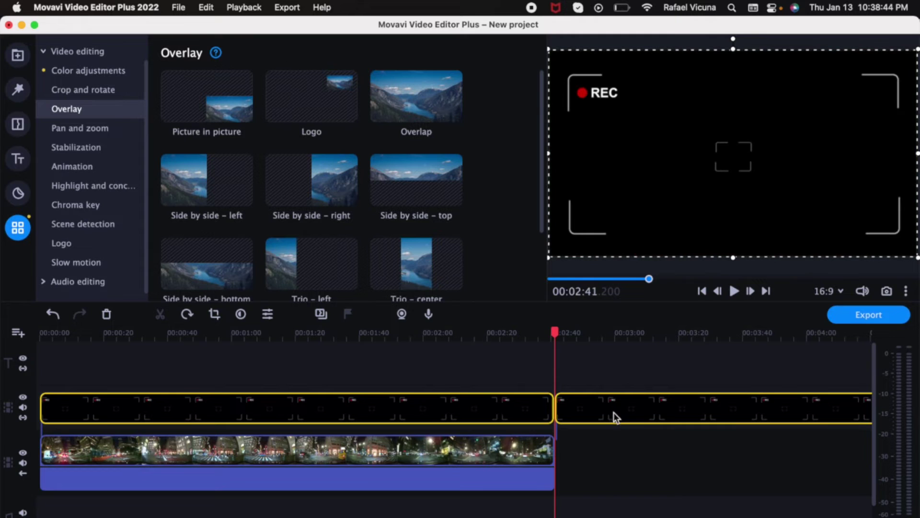
click(613, 413)
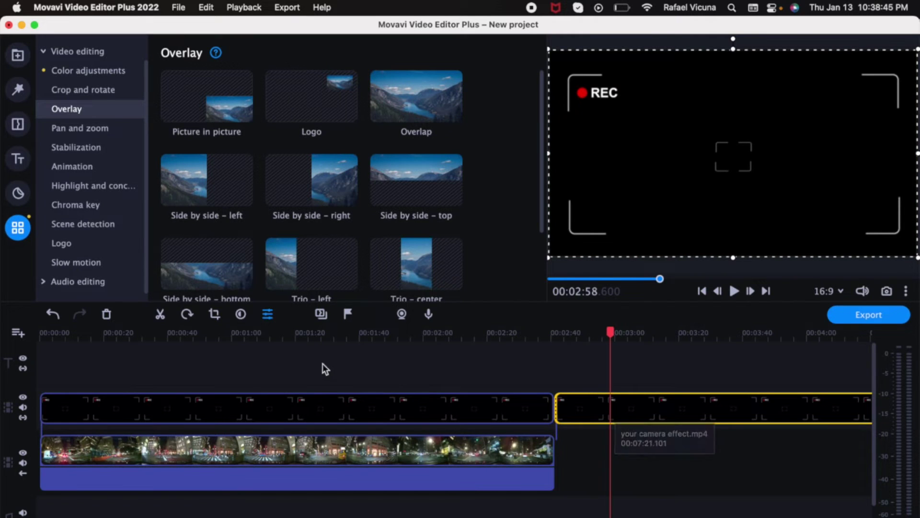
click(105, 314)
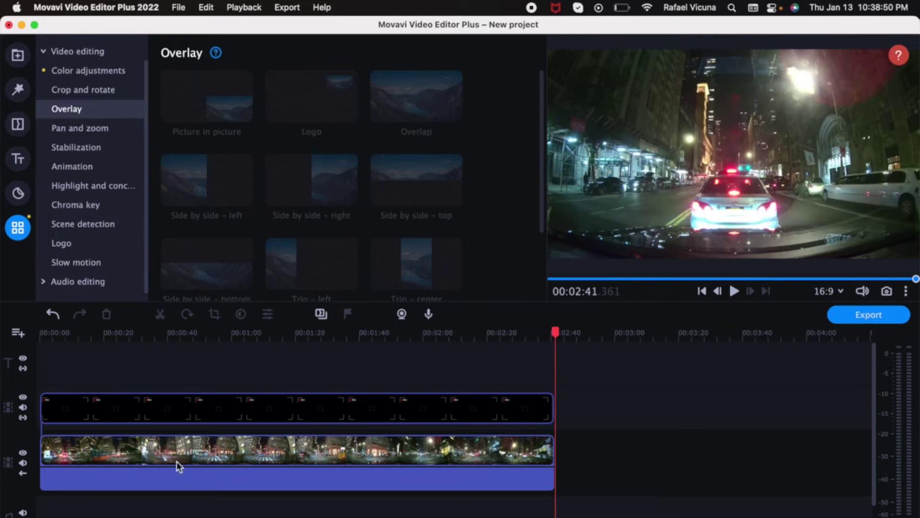
Step: Glance at the source overlay video in the browser, then select the camera overlay clip in Movavi
key(super+Tab)
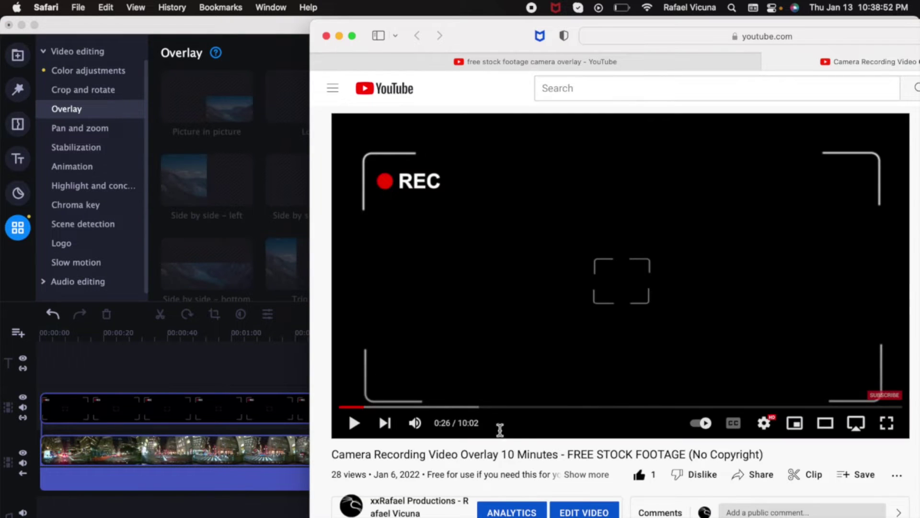
click(119, 391)
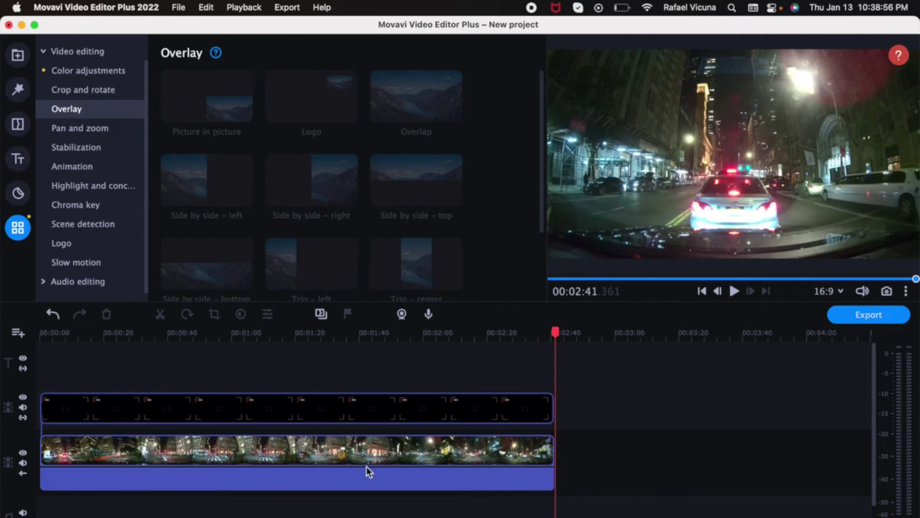
click(274, 407)
click(274, 407)
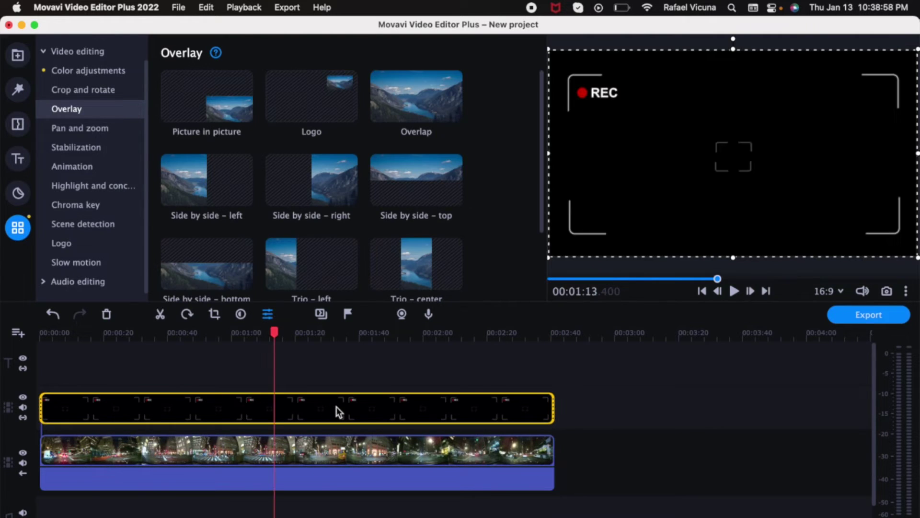
click(332, 409)
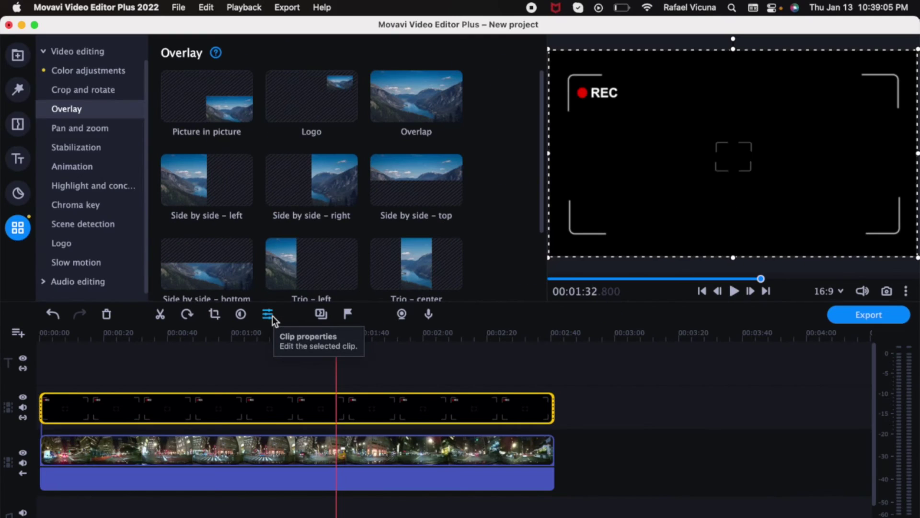
Step: Set the camera overlay clip's opacity to 48% in Clip properties
click(267, 314)
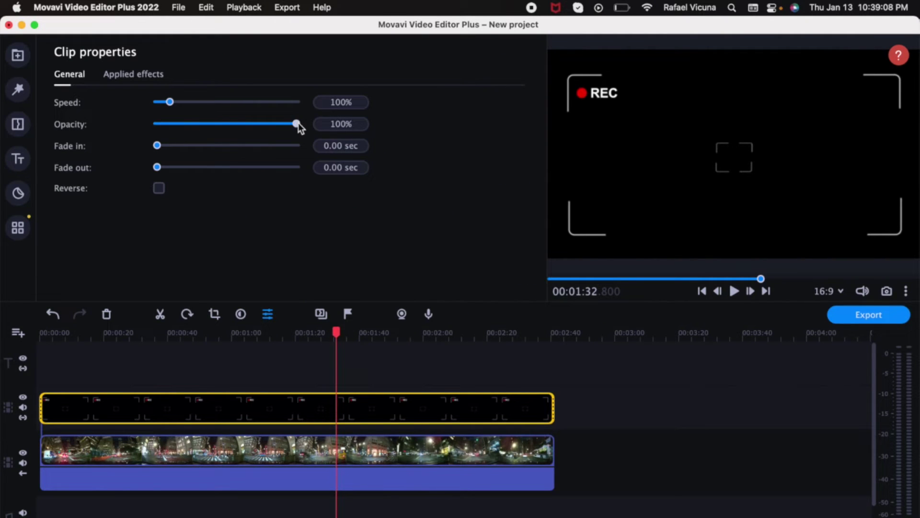
drag(298, 124, 260, 124)
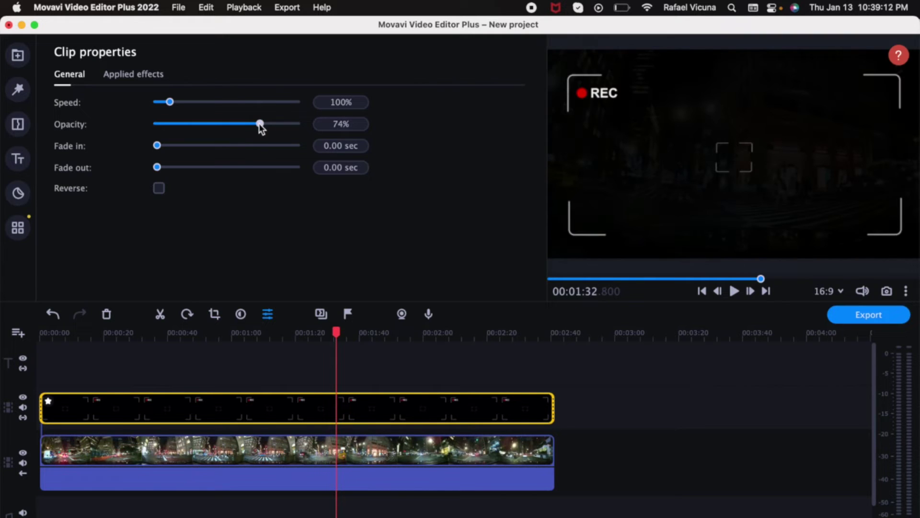
drag(260, 124, 221, 124)
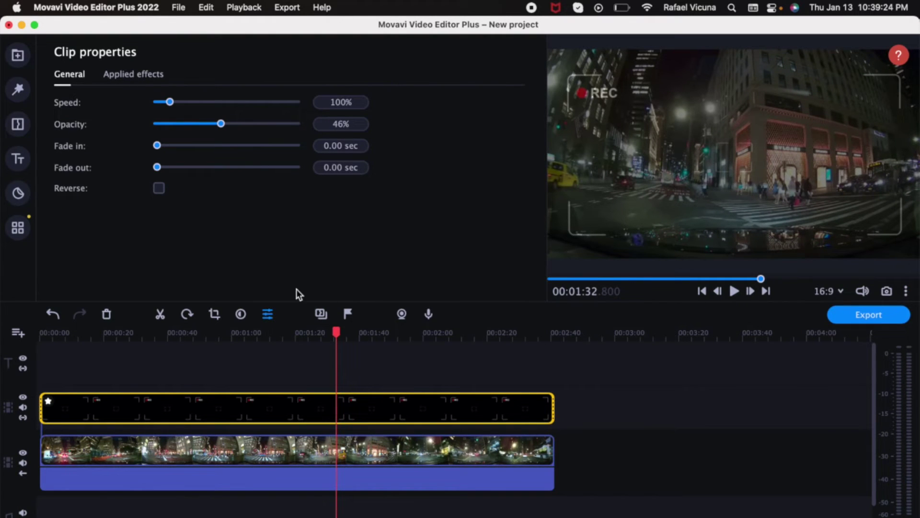
drag(221, 123, 225, 127)
Step: Play the blended overlay from 00:00:13 to check it, then stop
click(84, 337)
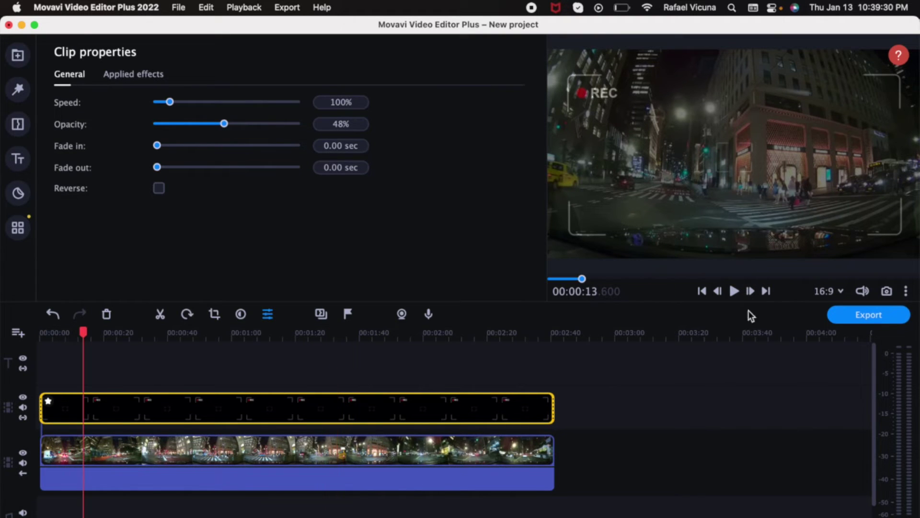
click(735, 292)
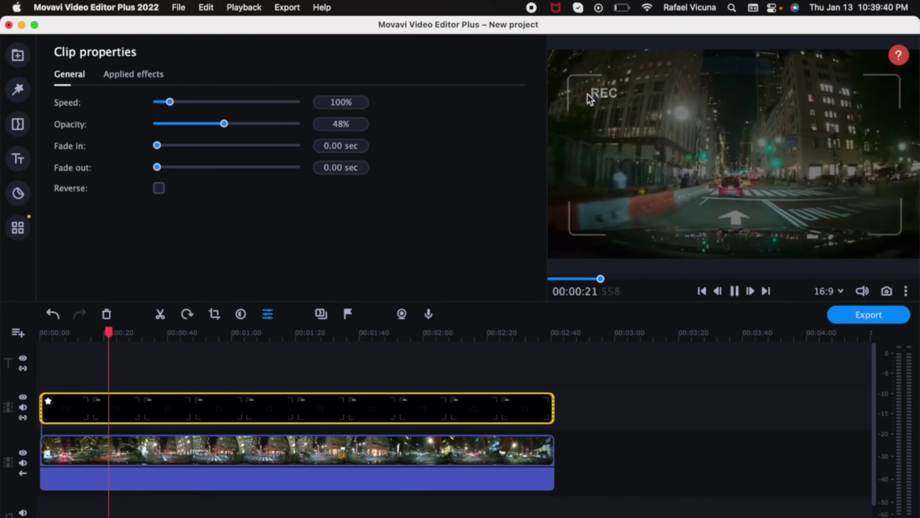
click(734, 291)
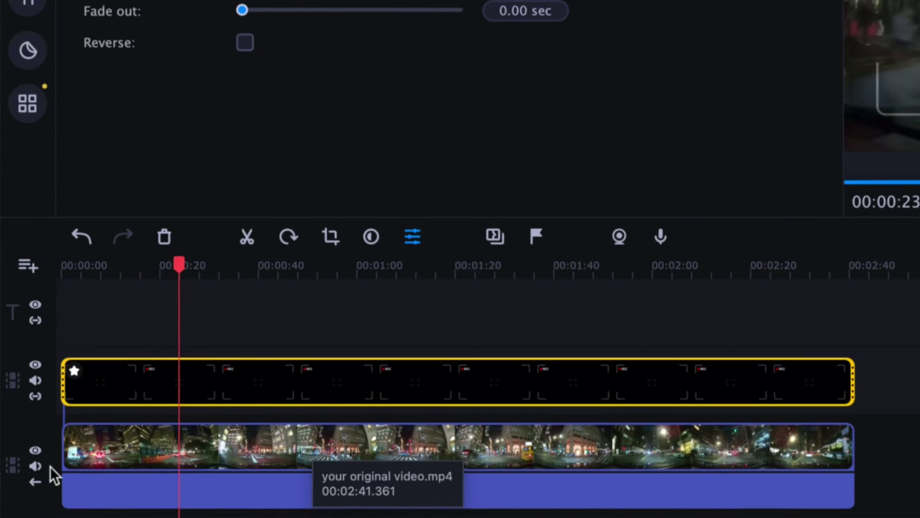
Step: Select the night driving clip and preview Broken lens from the All filters list
click(199, 450)
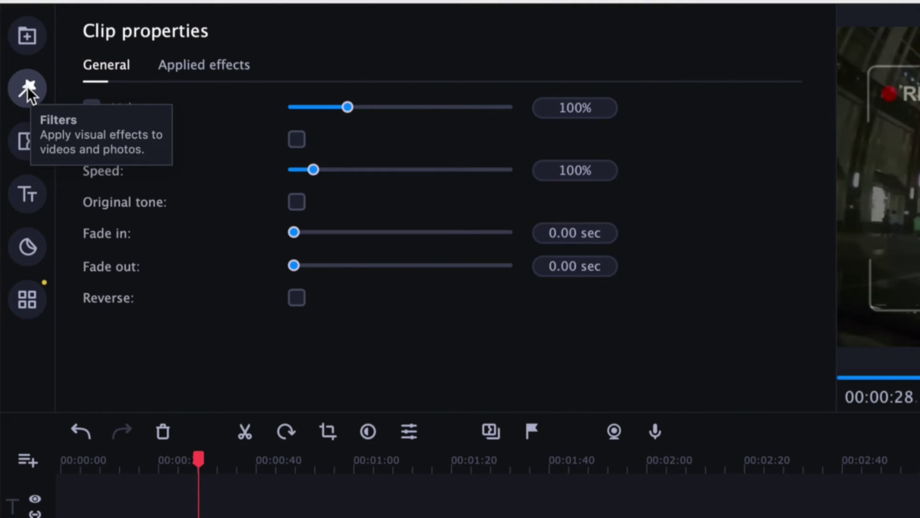
click(26, 87)
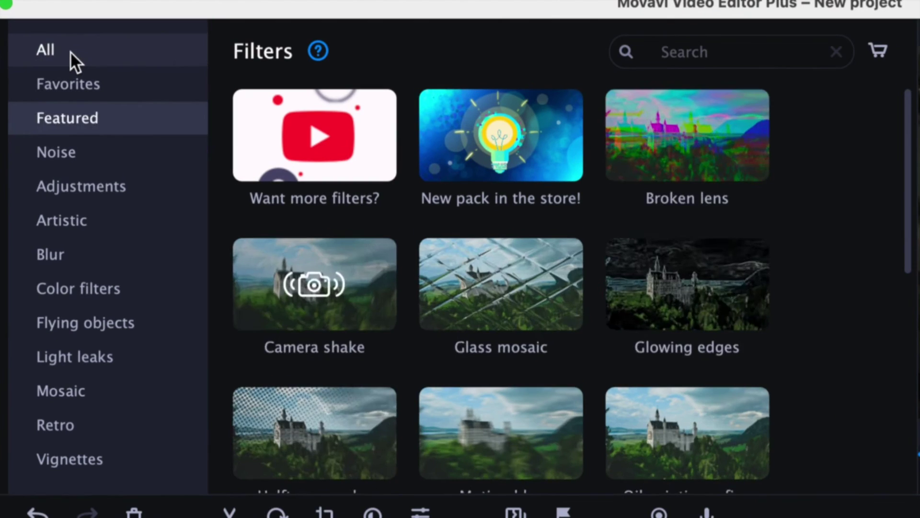
click(71, 53)
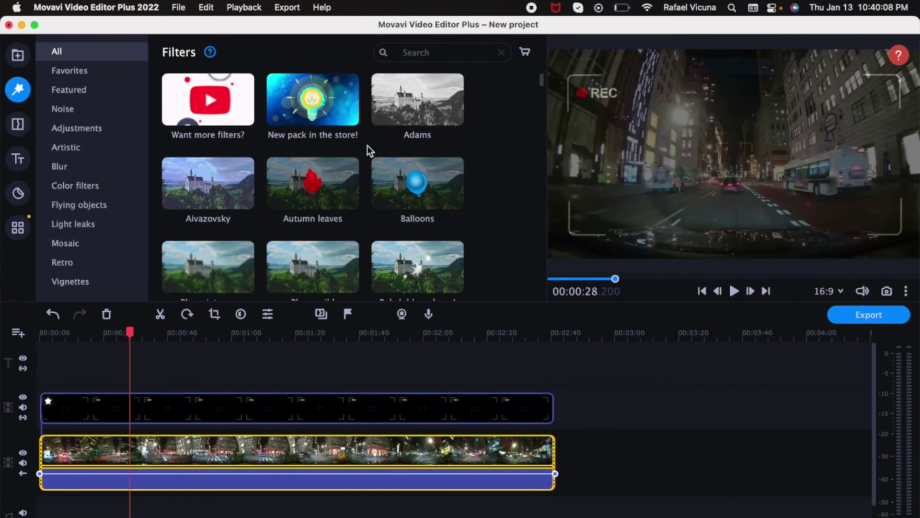
scroll(563, 208, down, 6)
scroll(368, 145, down, 3)
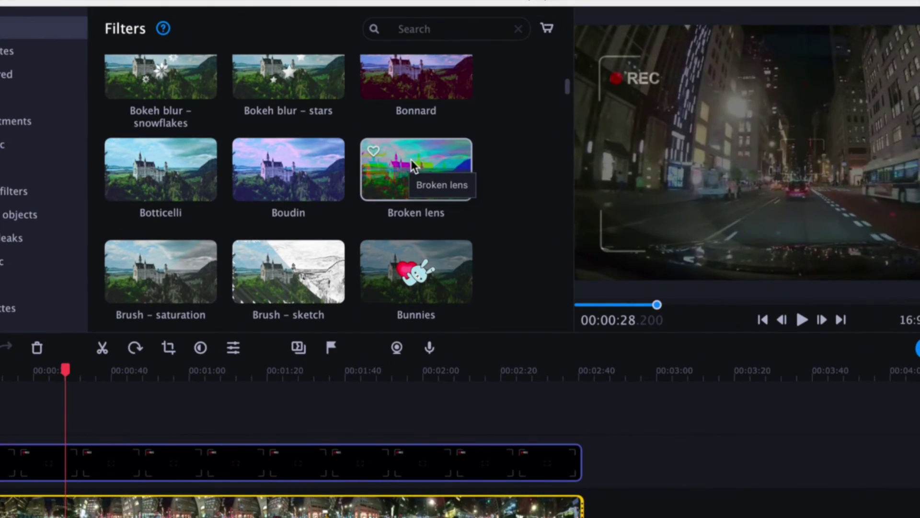
click(411, 160)
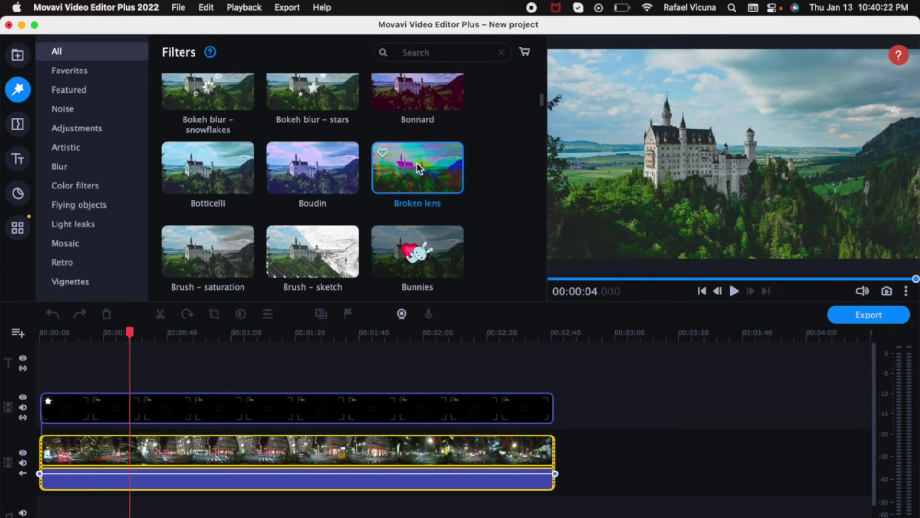
Step: Drop the Broken lens filter onto the driving clip and play it from the start
drag(423, 162, 204, 410)
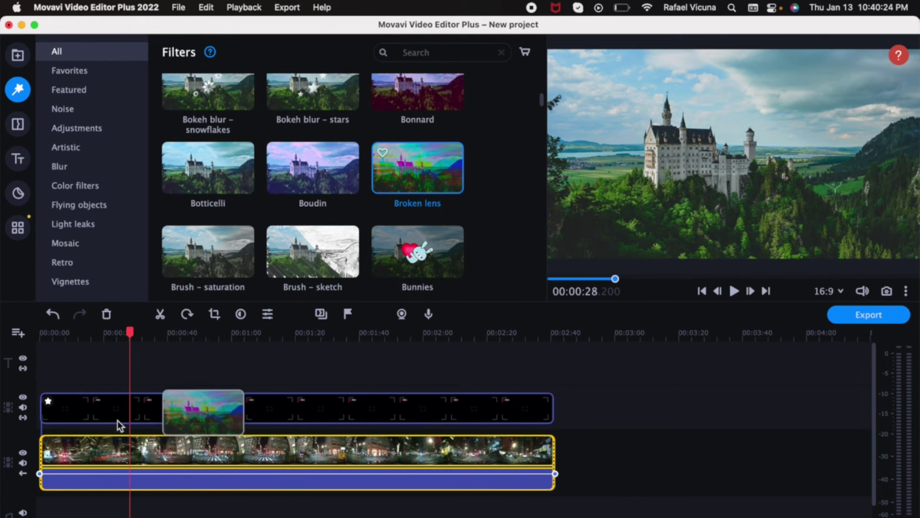
drag(120, 425, 43, 448)
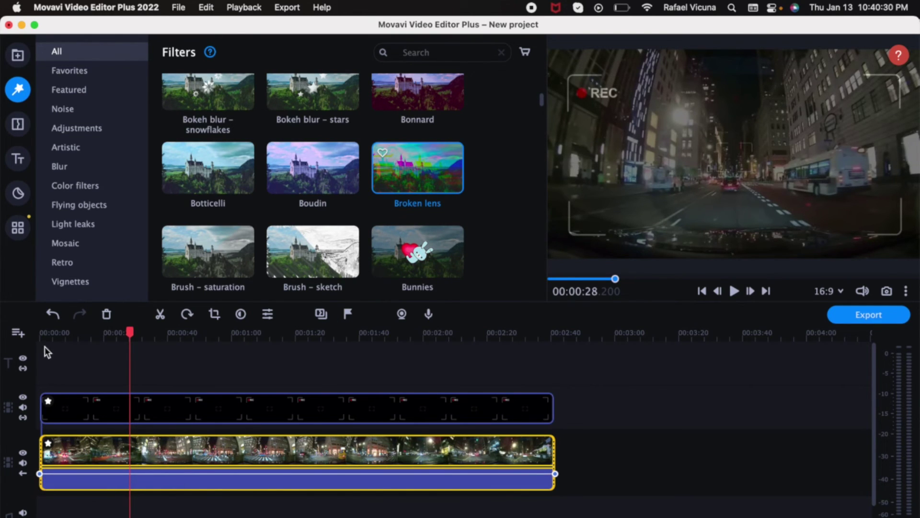
click(44, 346)
click(734, 291)
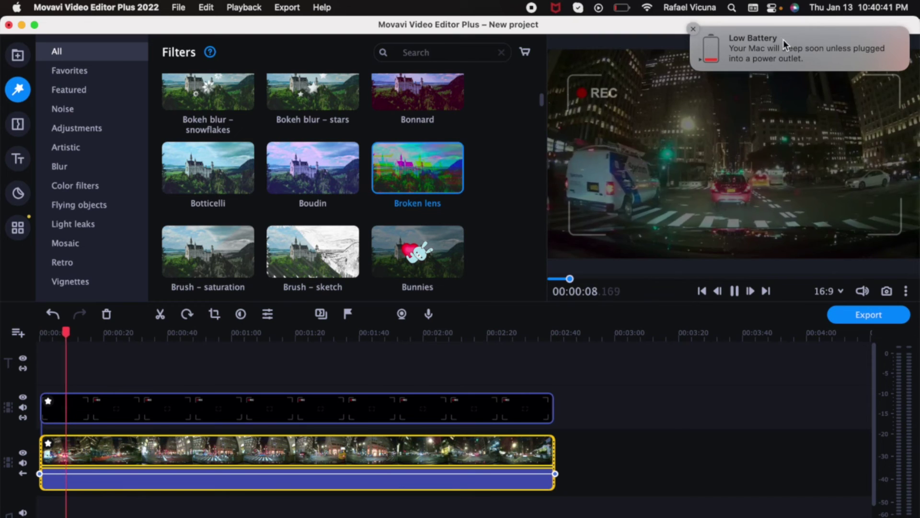
Step: Dismiss the low battery notification and stop playback of the filtered clip
mouse_move(619, 47)
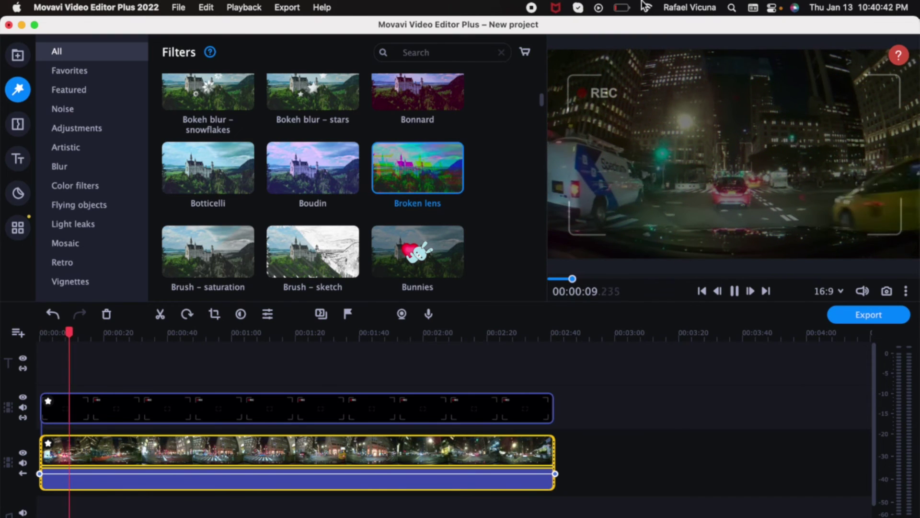
click(622, 8)
click(624, 6)
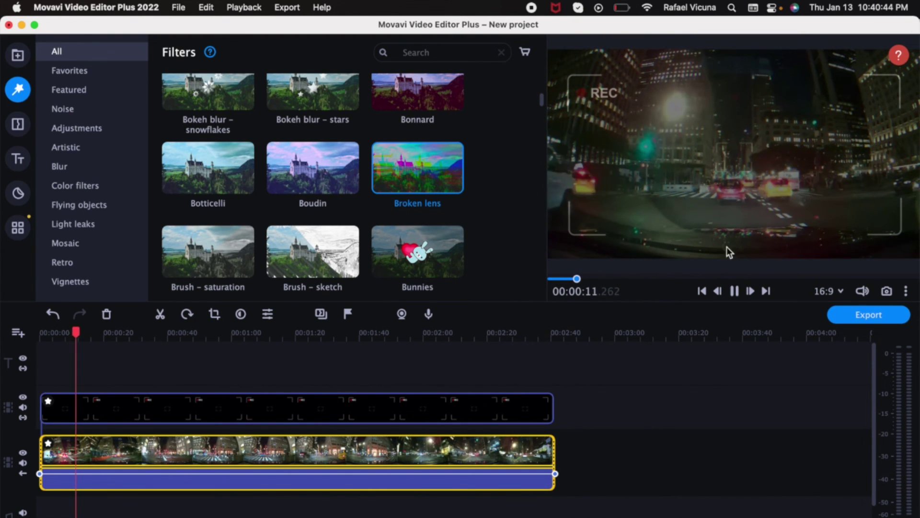
click(737, 293)
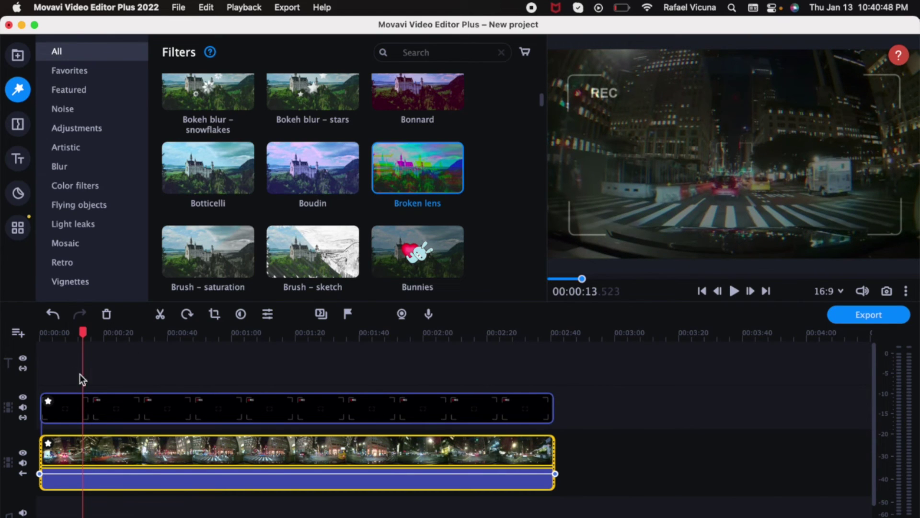
scroll(399, 203, down, 2)
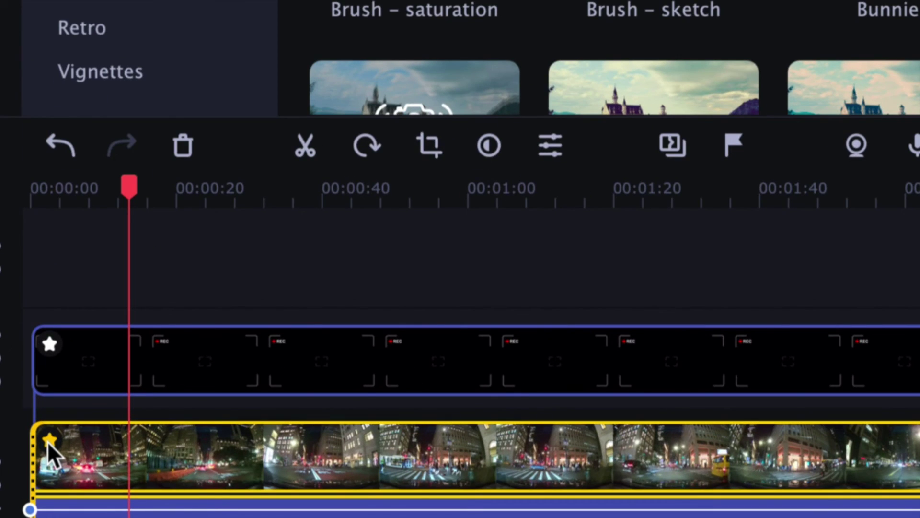
Step: Delete Broken lens from the driving clip's Applied effects list
click(48, 440)
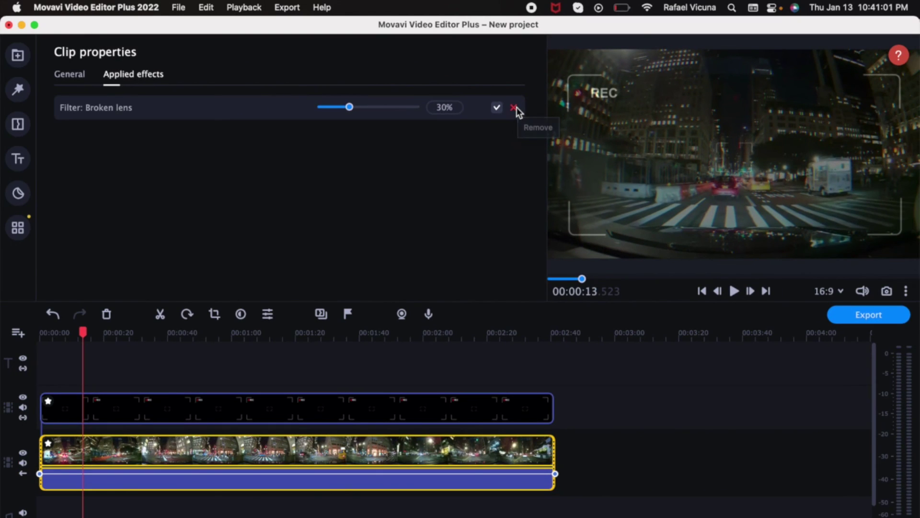
click(510, 104)
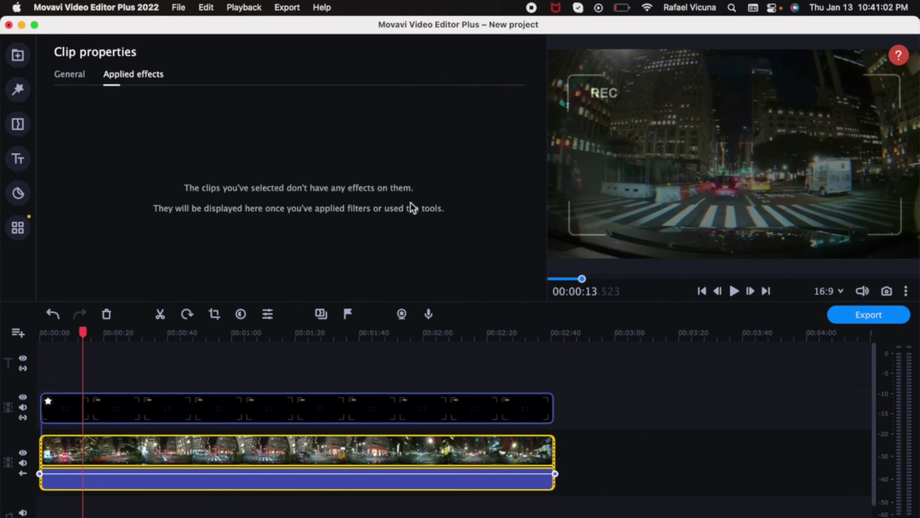
click(125, 448)
Step: Preview the Cézanne and Camera shake filters in the Filters grid without applying them
click(20, 96)
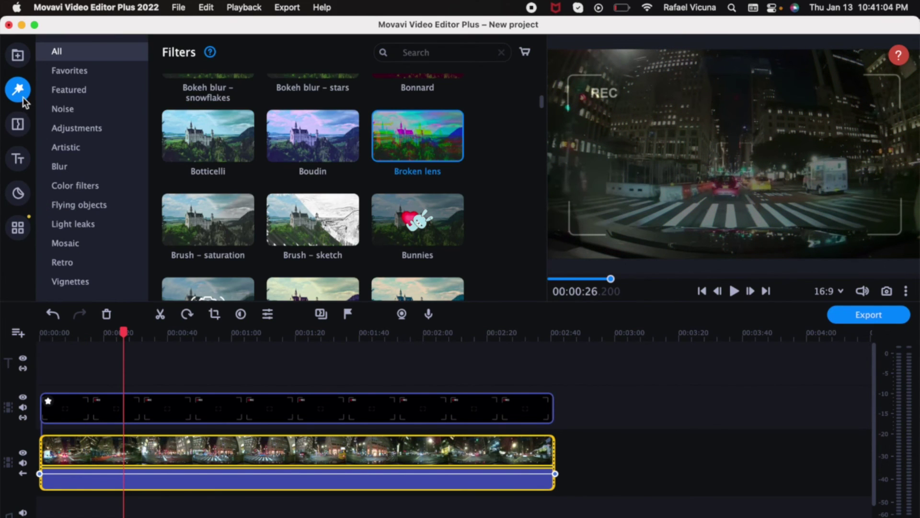
scroll(357, 164, down, 3)
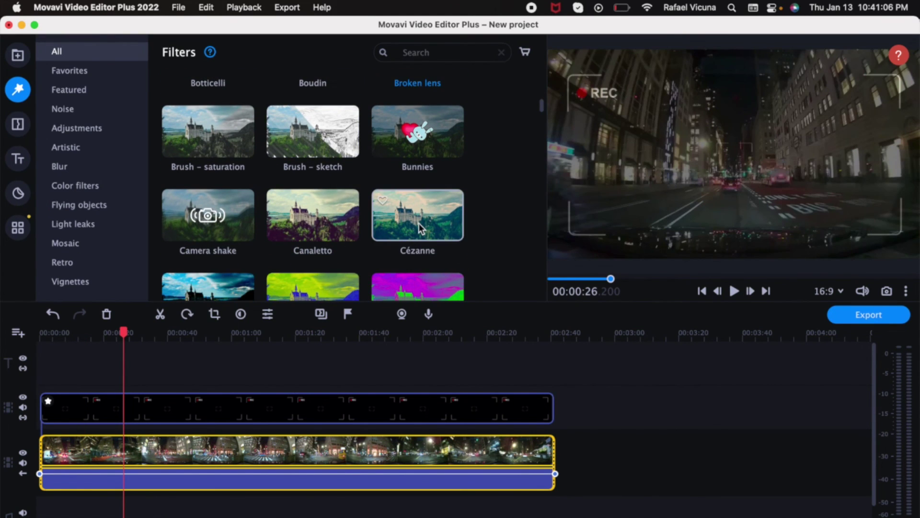
click(418, 222)
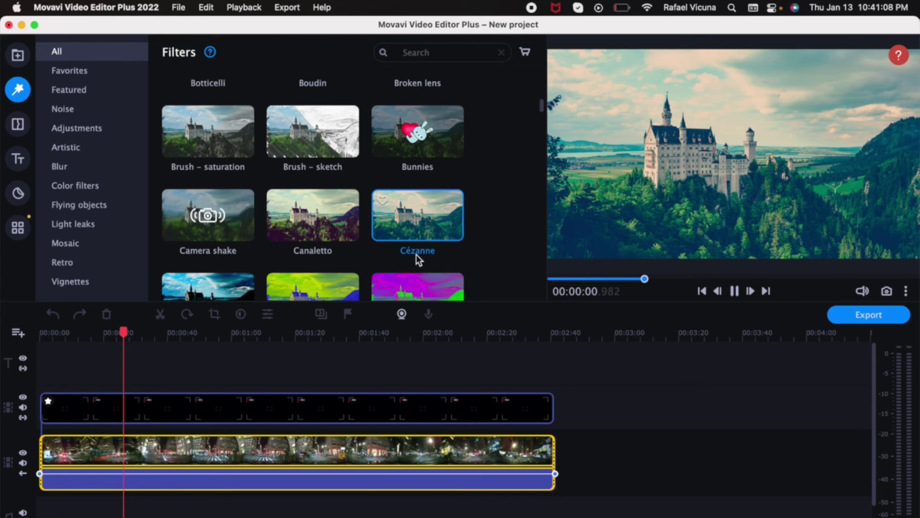
scroll(416, 254, down, 2)
click(204, 169)
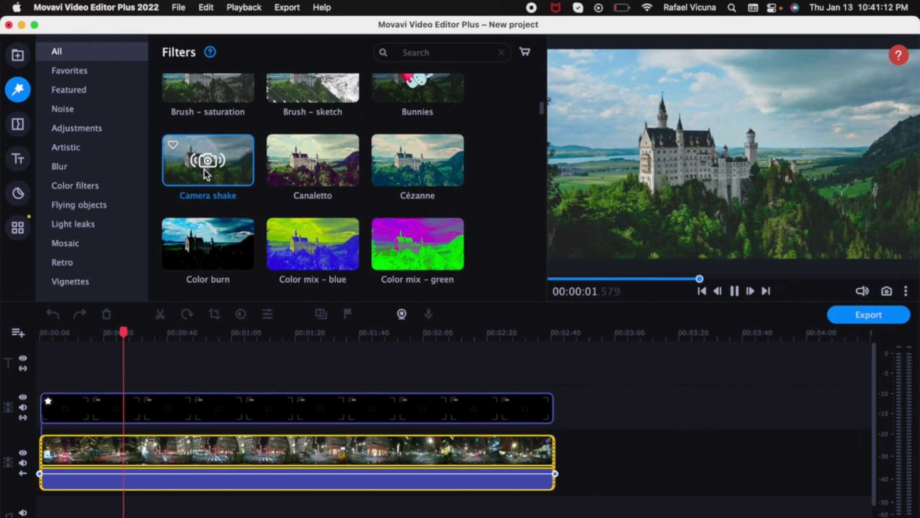
scroll(338, 258, down, 6)
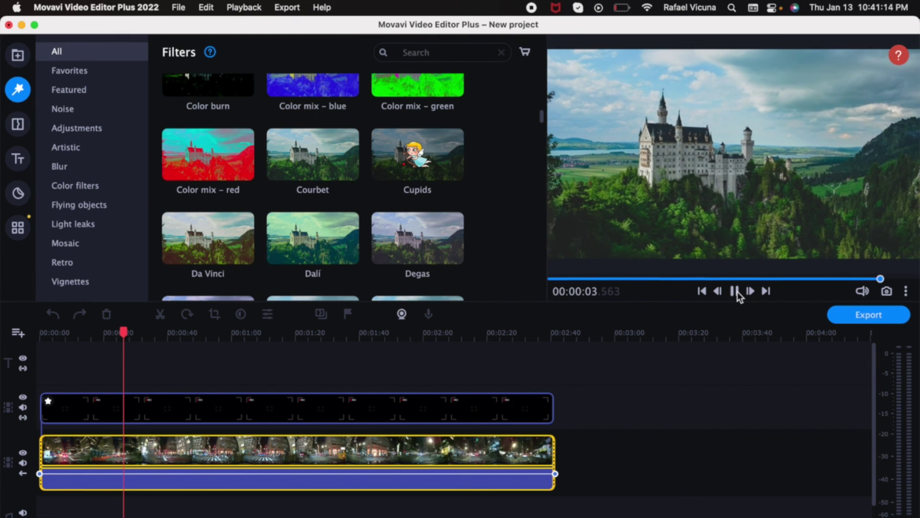
Step: Move the playhead from 00:00:45 to about 00:00:53 to view the unfiltered clip
click(183, 459)
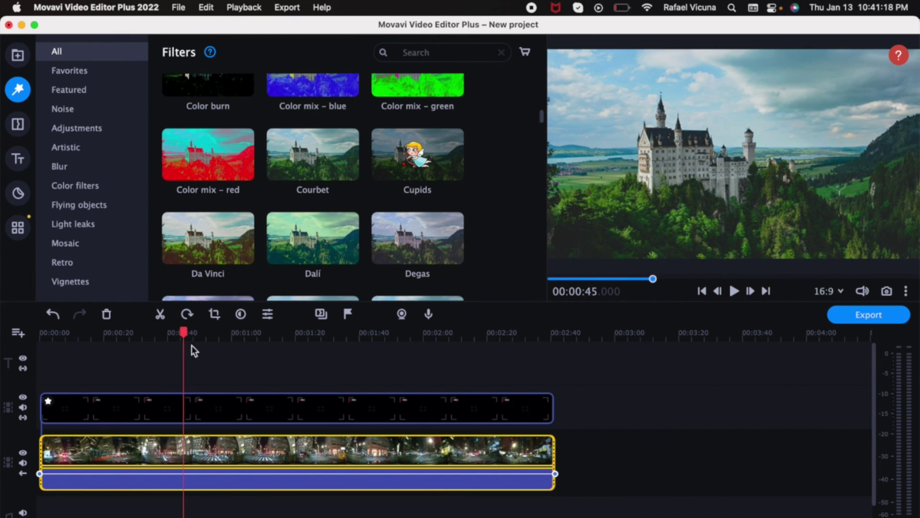
drag(183, 332, 209, 335)
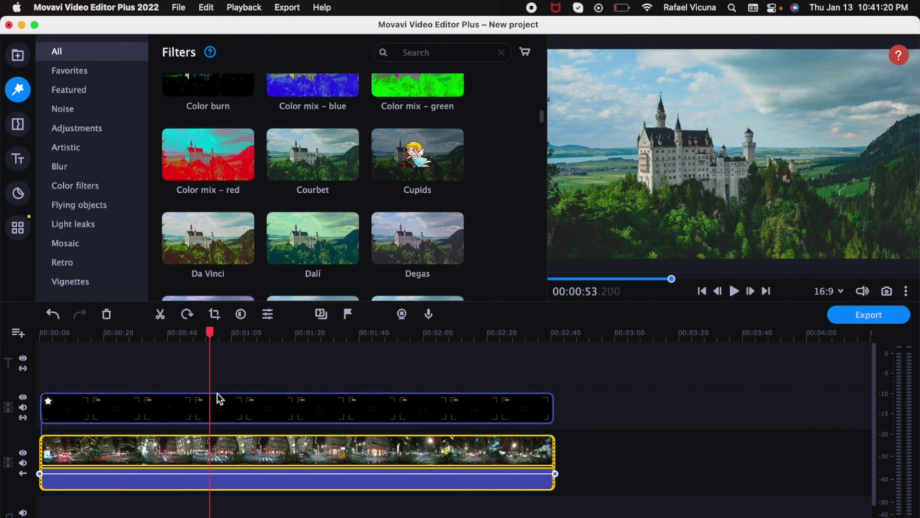
click(206, 455)
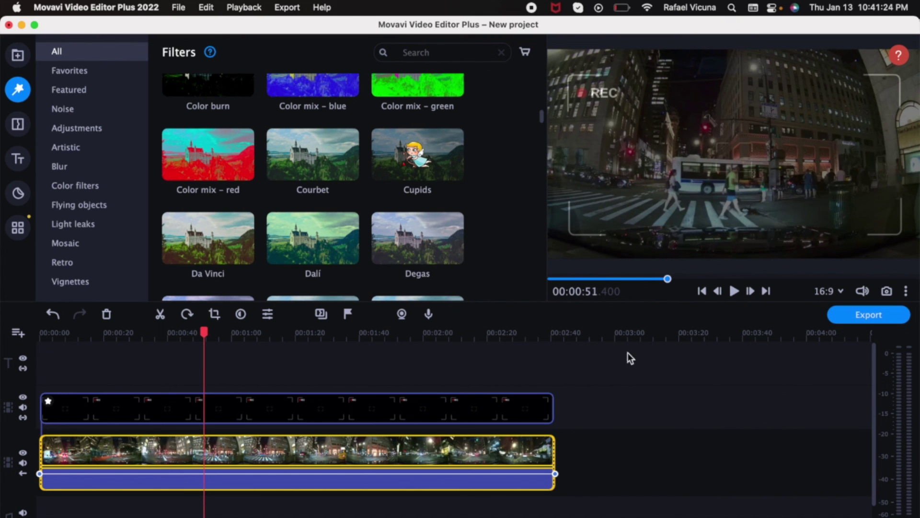
Step: Scroll the Filters grid back to the top, leaving the night driving clip unfiltered in preview
scroll(375, 171, up, 7)
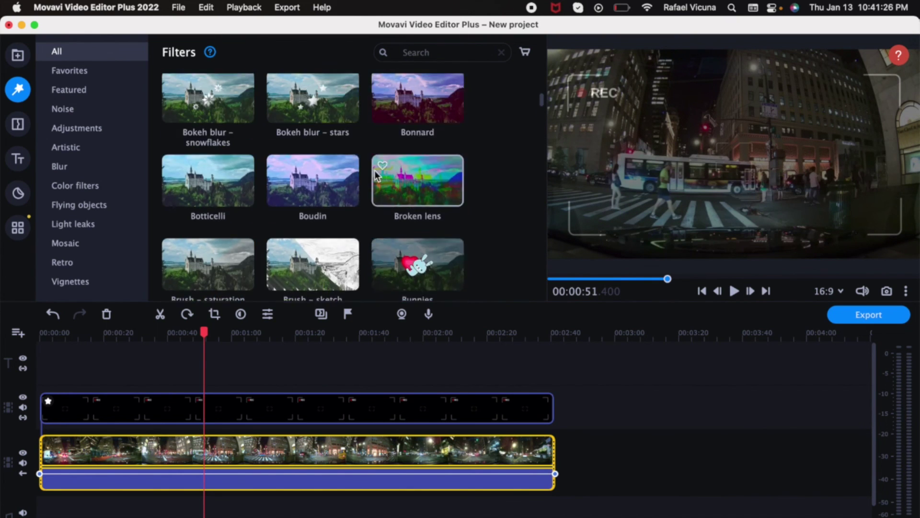
scroll(375, 171, up, 5)
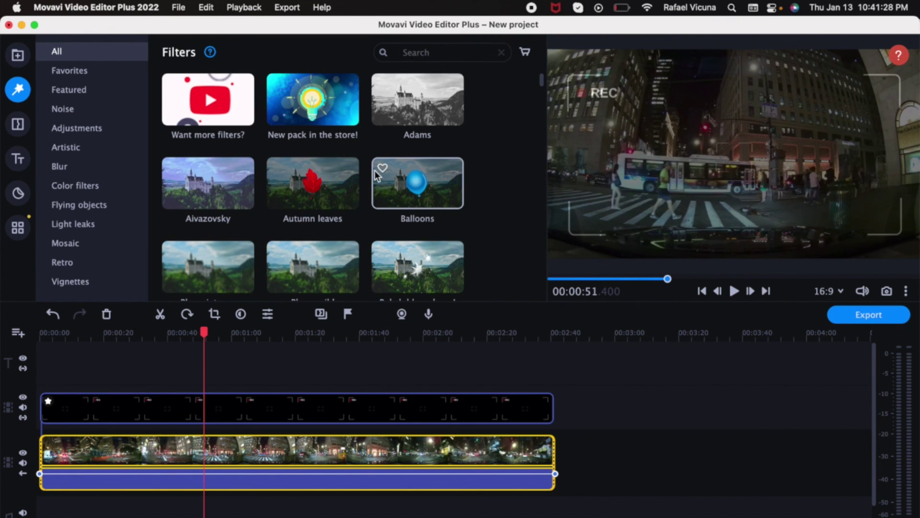